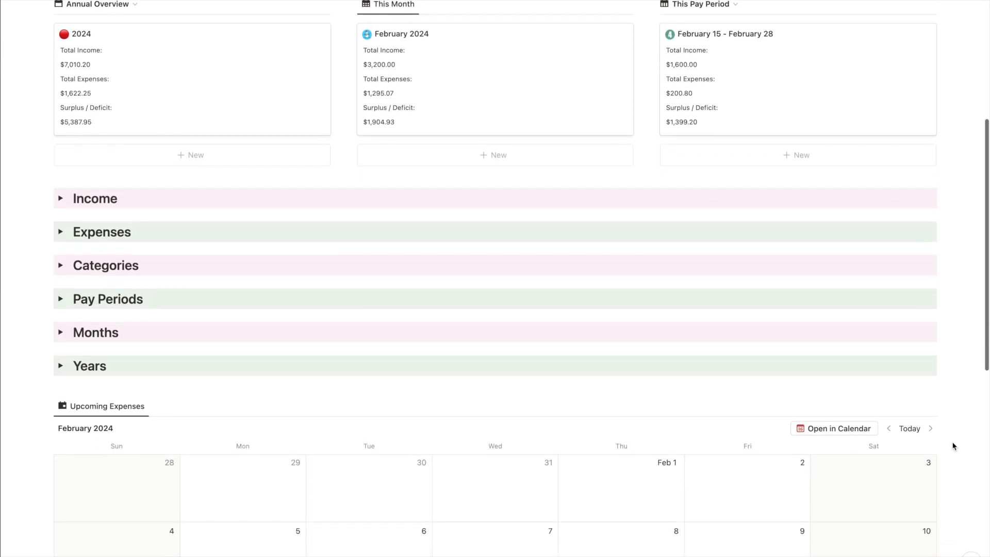
Expand the Income section and open the Regular Pay entry
scroll(696, 310, down, 2)
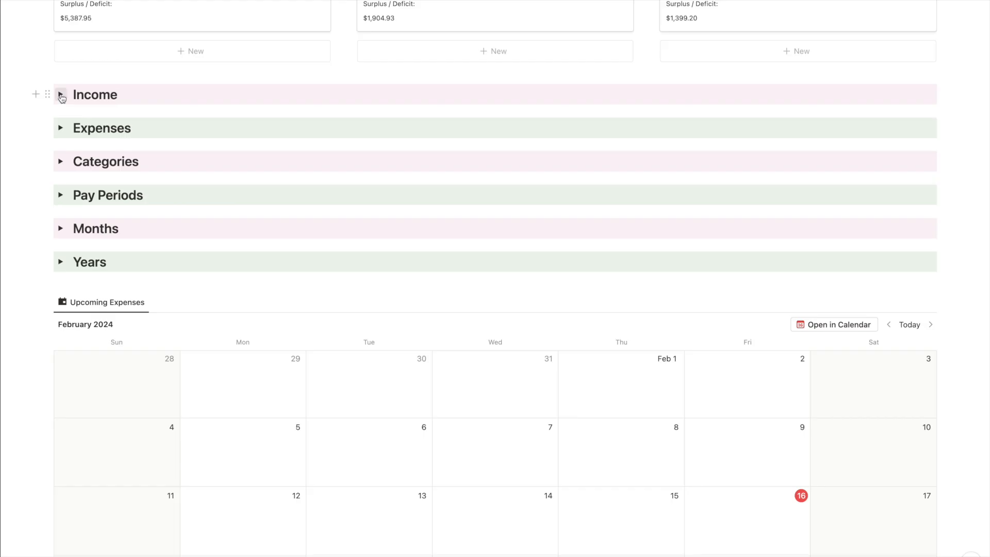
click(61, 95)
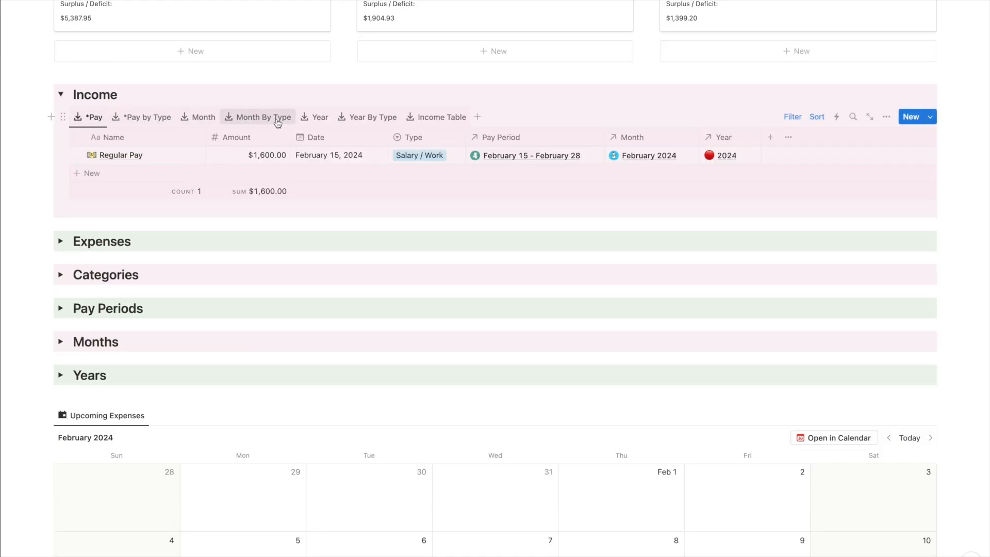
mouse_move(185, 161)
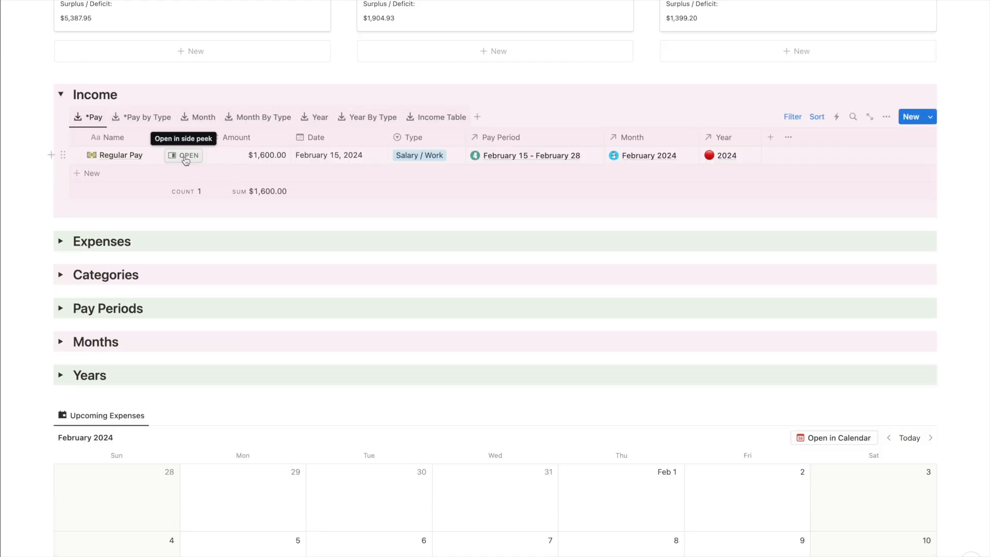
click(186, 161)
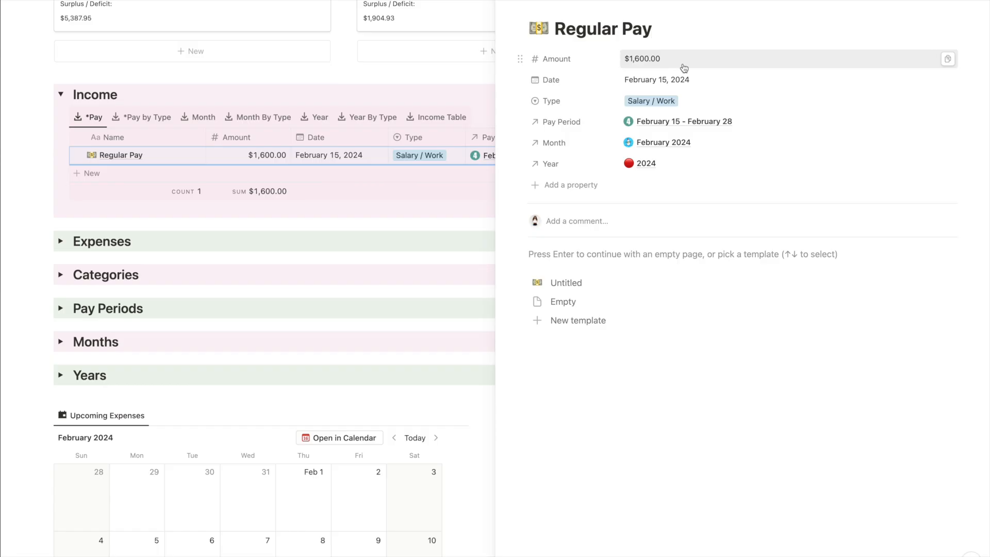
View the available Type options for the Regular Pay entry, then close the entry
click(710, 101)
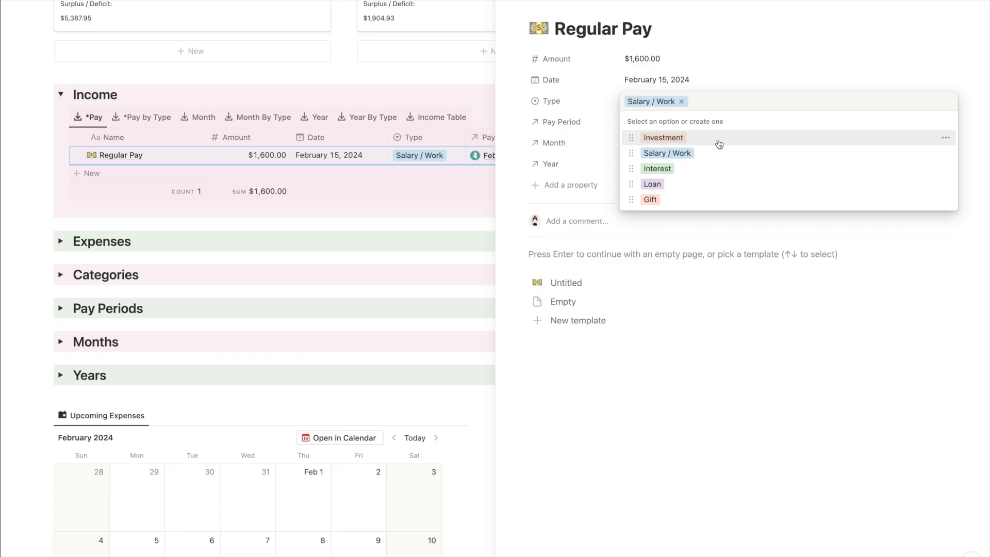
click(735, 81)
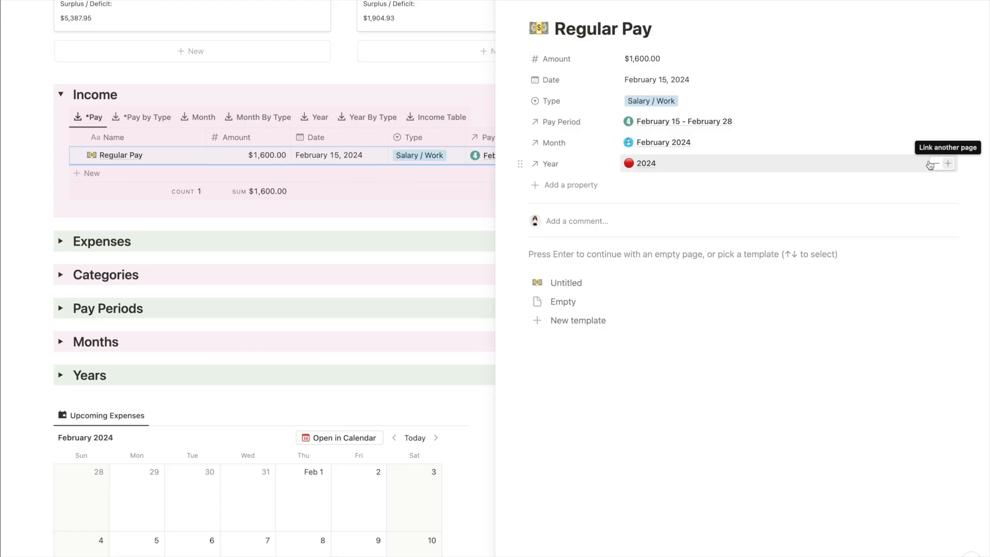
click(249, 69)
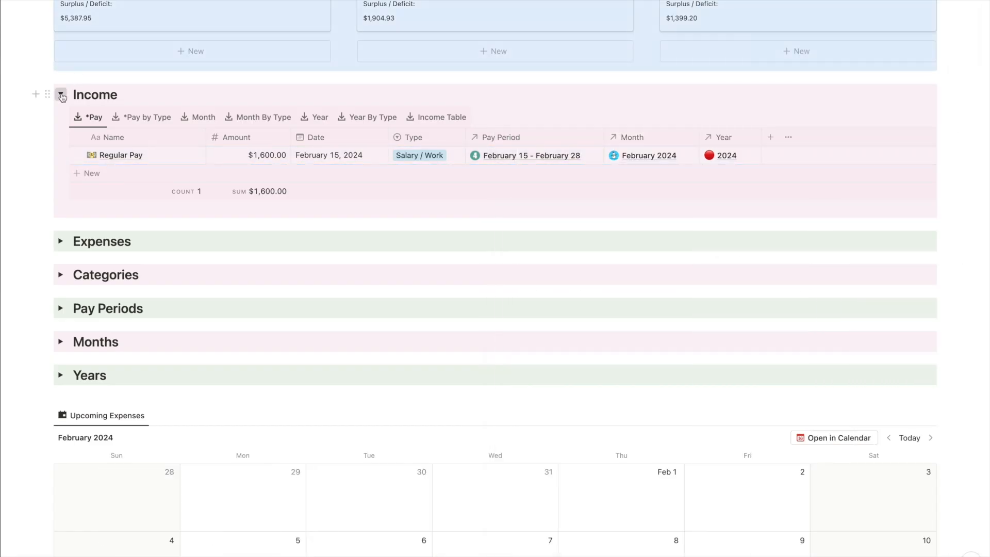
Collapse the Income section and open the Pizza entry in the expanded Expenses section
click(60, 95)
click(61, 128)
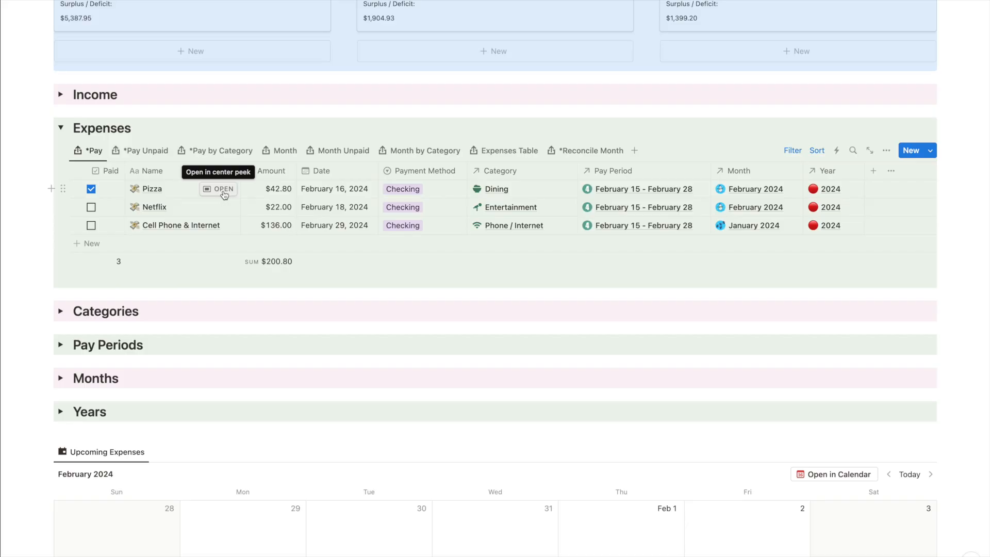
click(223, 189)
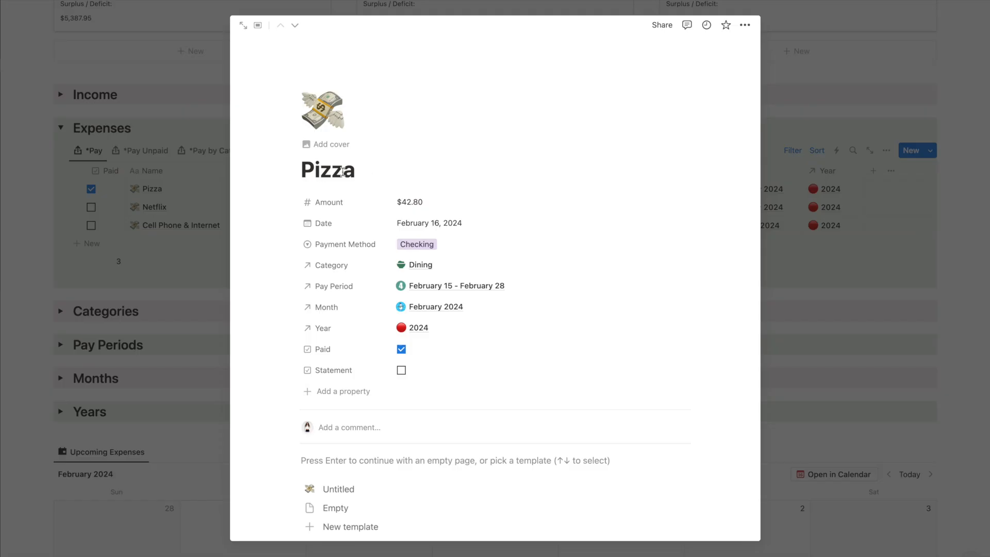
scroll(459, 163, down, 1)
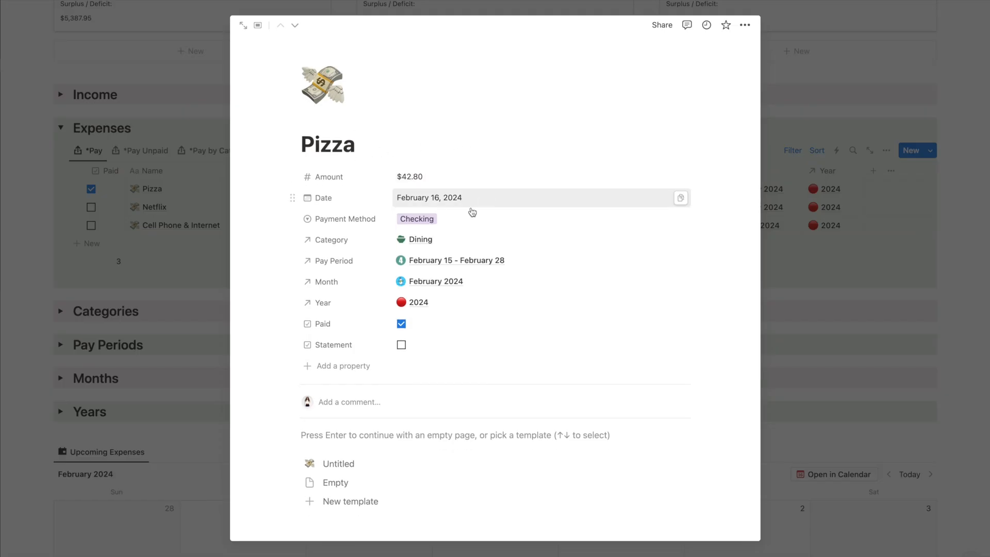
View the Payment Method options and the categories that can be linked to the Pizza expense
click(482, 221)
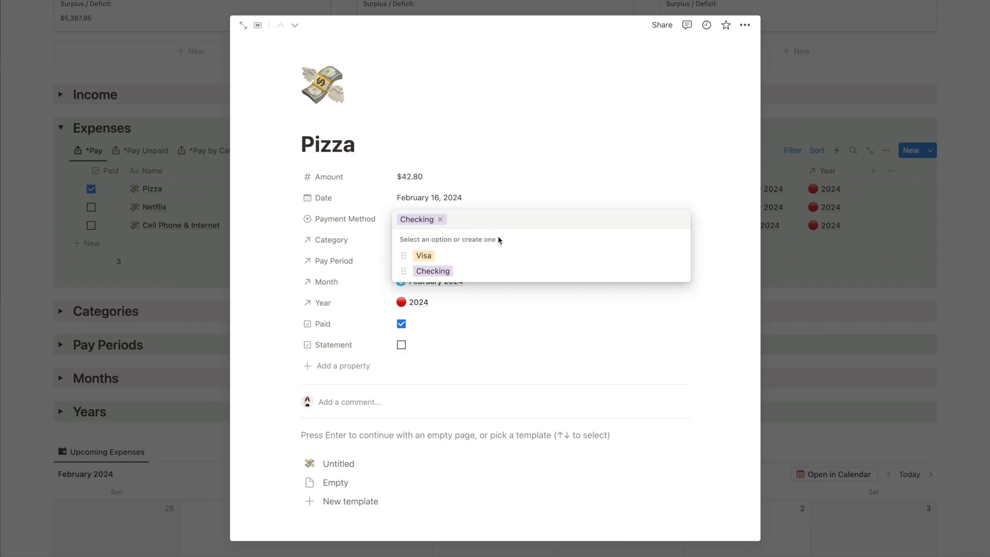
click(510, 201)
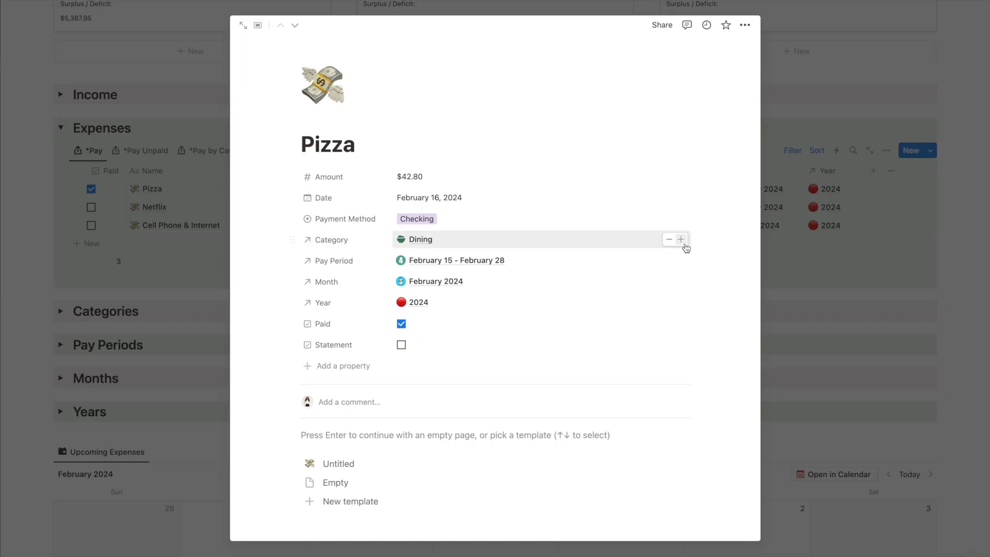
click(681, 244)
scroll(550, 339, down, 3)
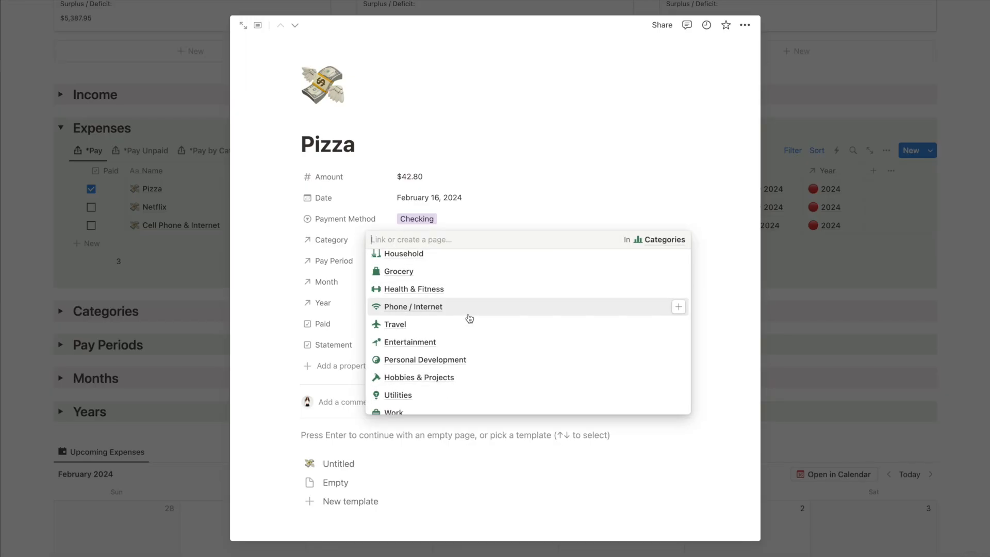
click(530, 220)
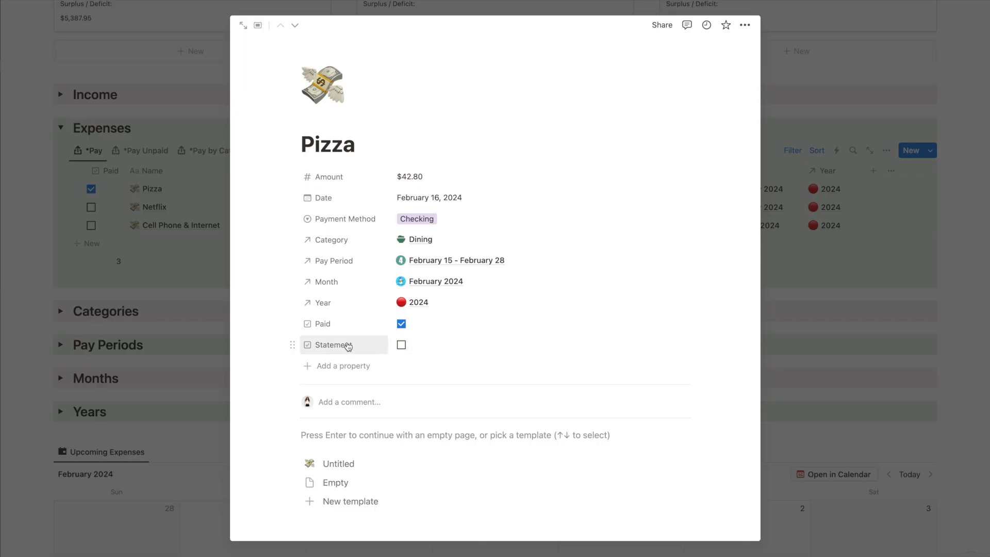
View the actions available for the Statement property of the Pizza expense, then close the entry
click(332, 350)
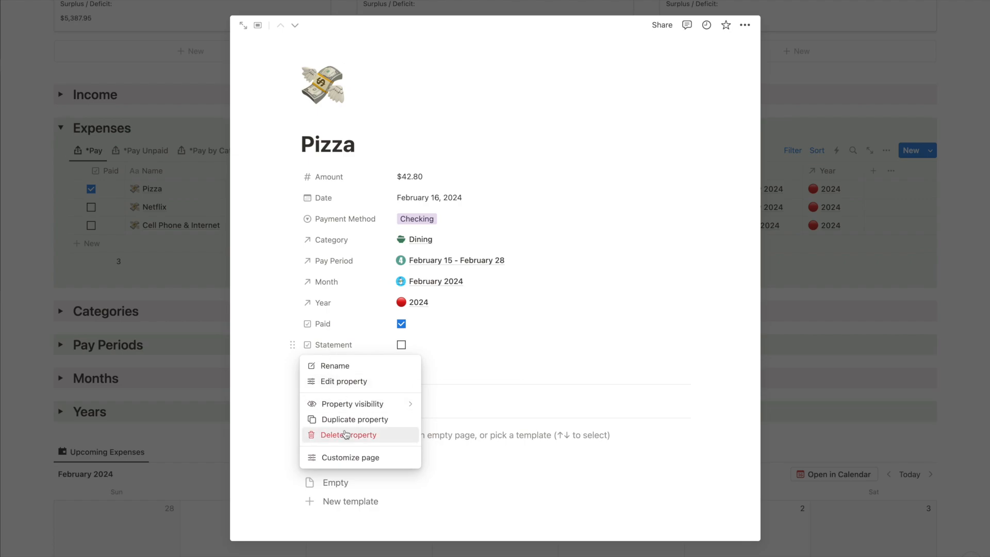
click(560, 347)
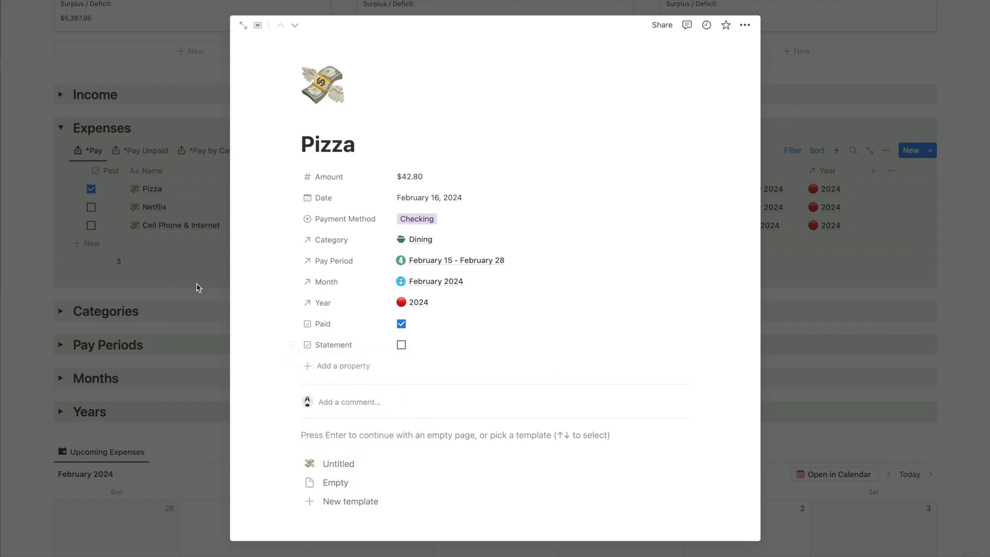
click(191, 284)
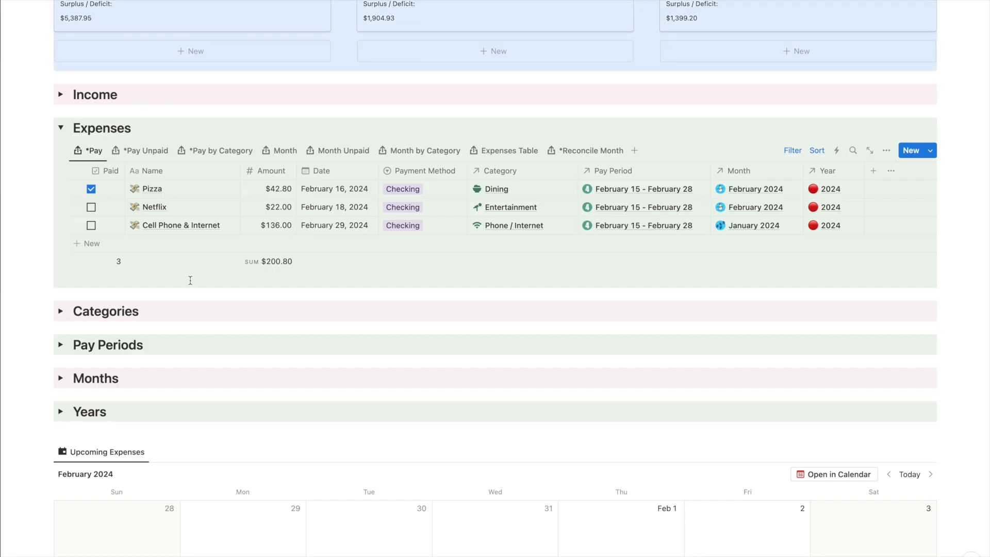
Expand the Categories section and open the Clothing category
click(61, 312)
scroll(306, 304, down, 5)
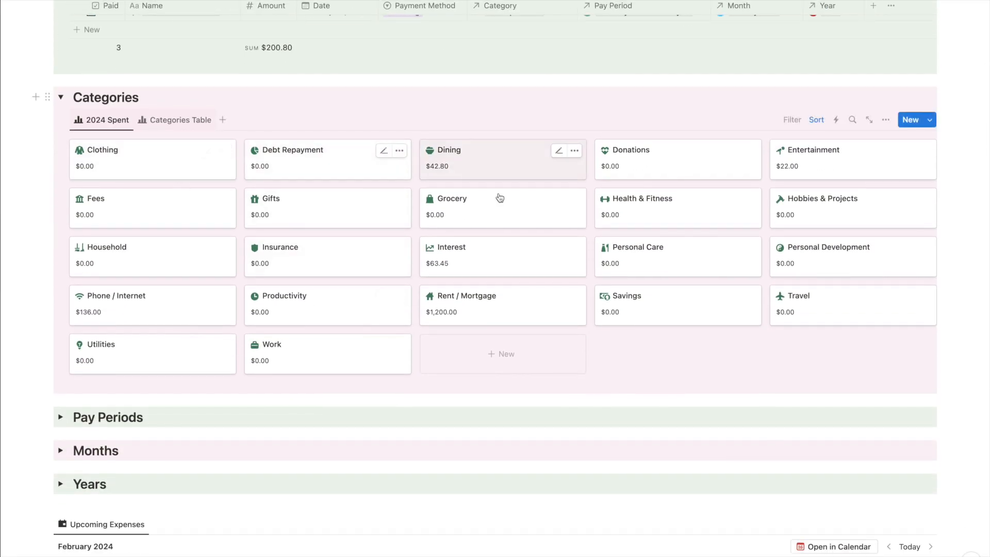
click(191, 173)
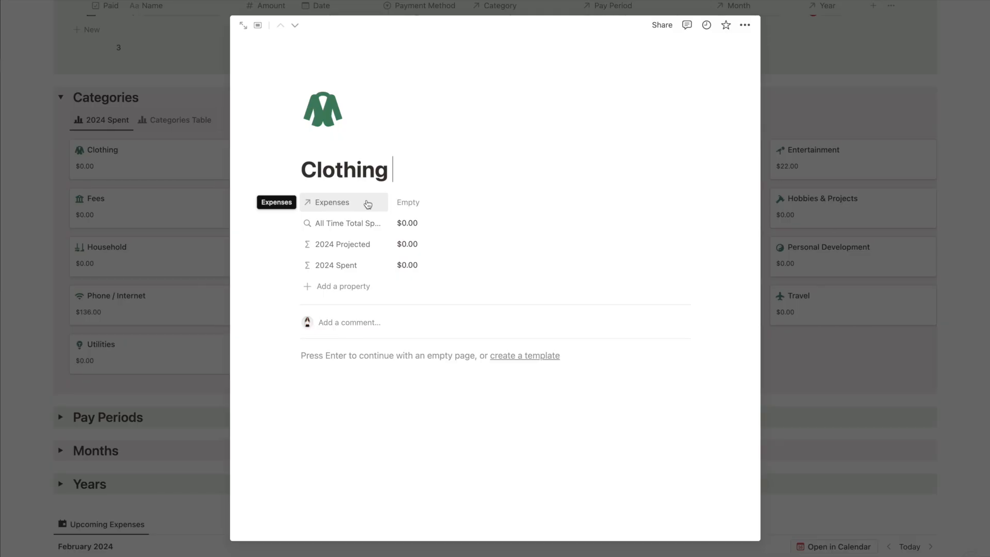
Inspect the Clothing category's all-time total rollup and its 2024 Projected and 2024 Spent formulas, then close the category
click(466, 229)
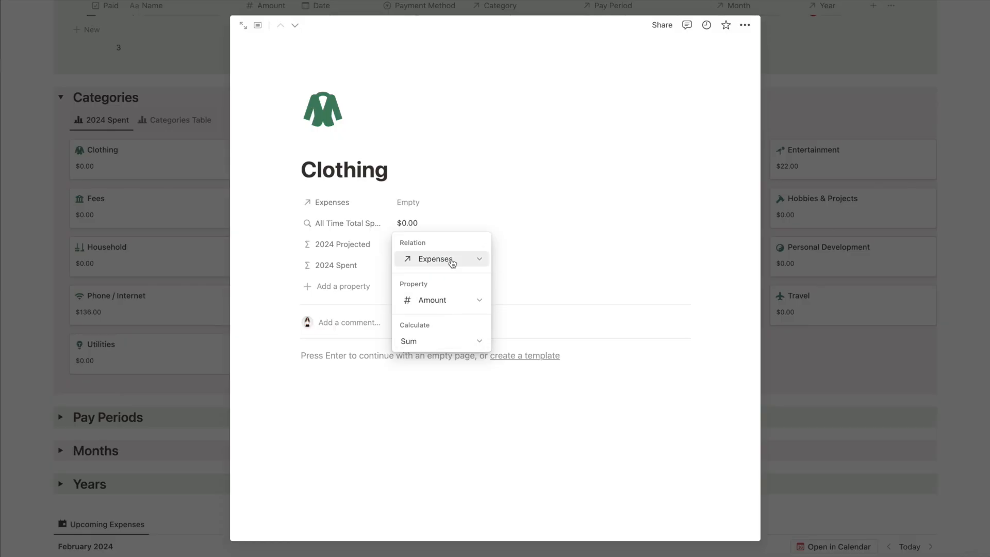
click(548, 207)
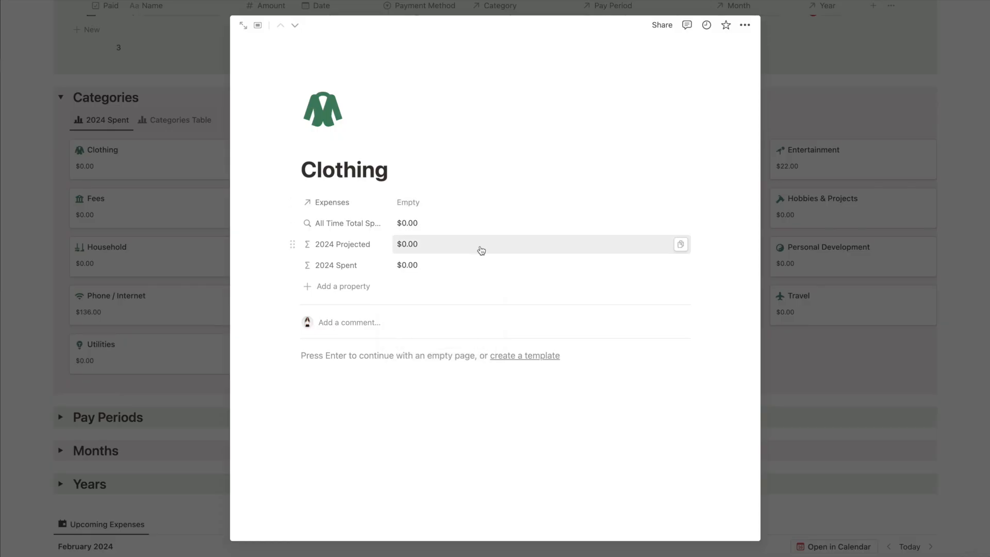
click(481, 251)
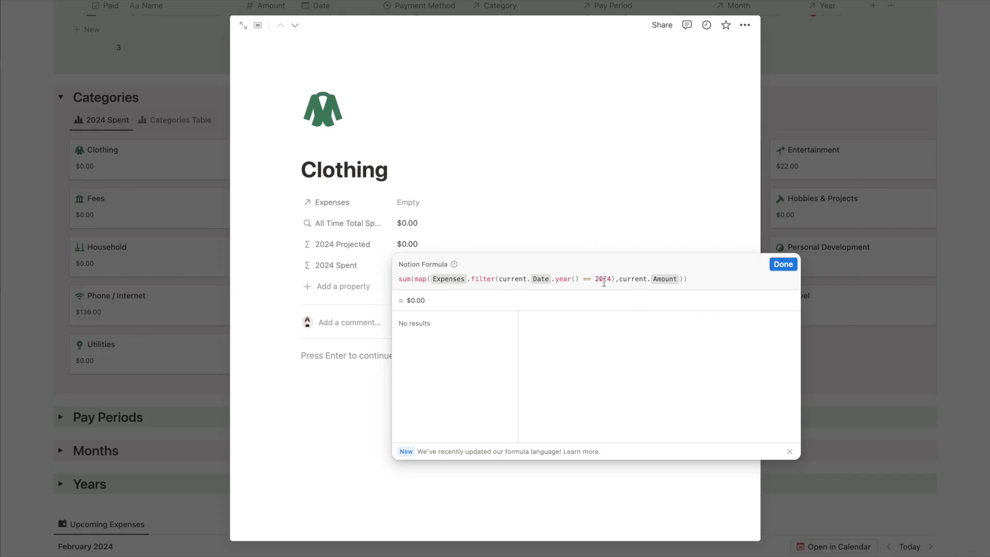
click(605, 247)
click(555, 266)
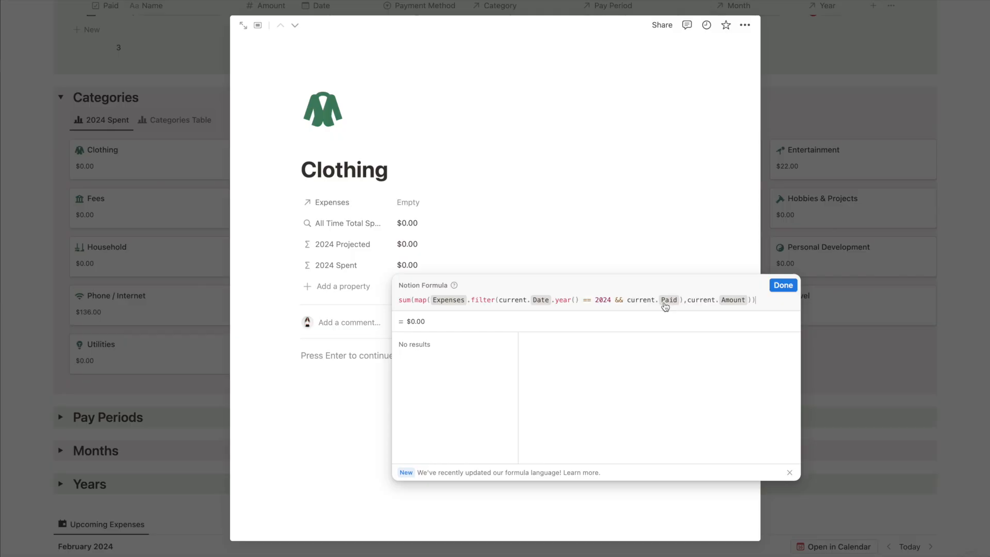
click(667, 256)
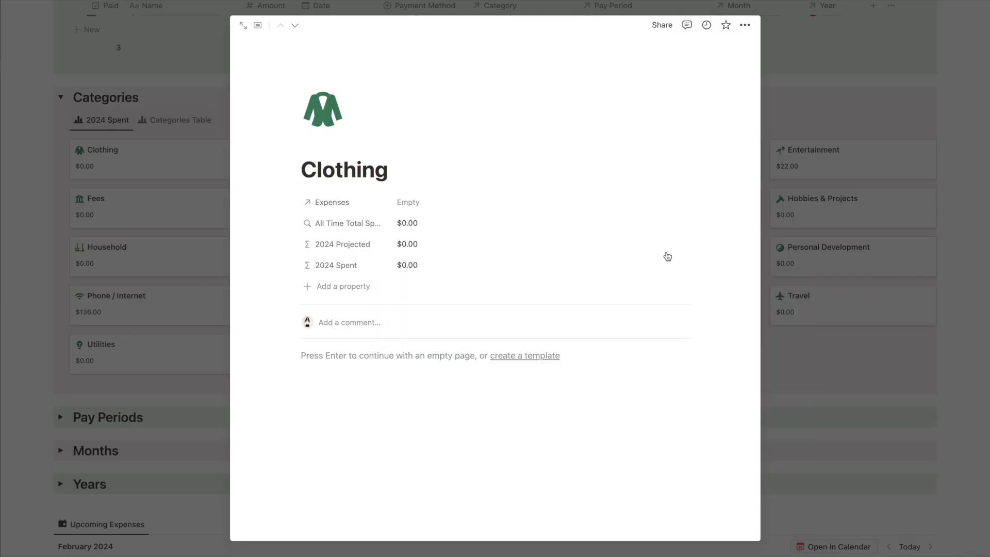
click(192, 80)
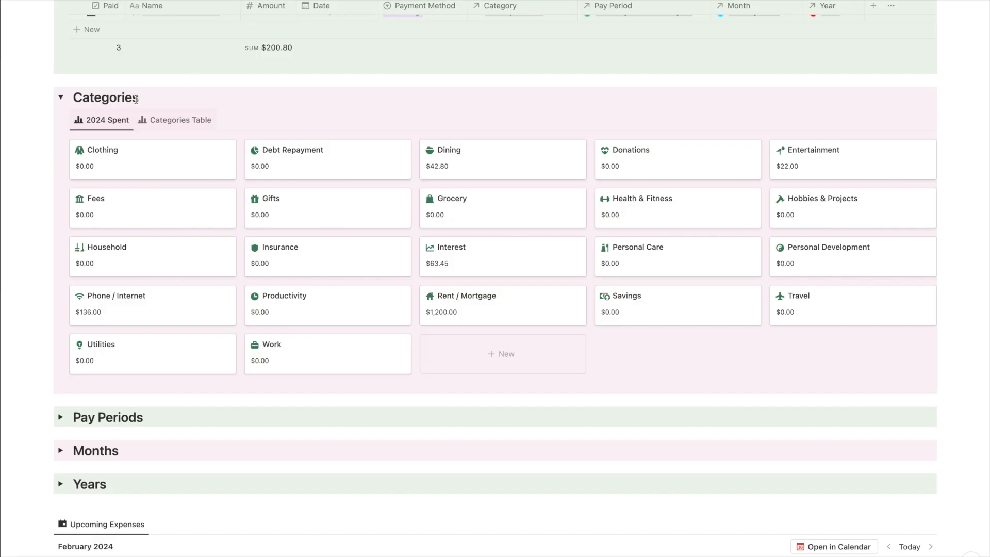
Expand the Pay Periods section and open the January 4 - January 17 pay period
click(61, 417)
scroll(63, 419, down, 6)
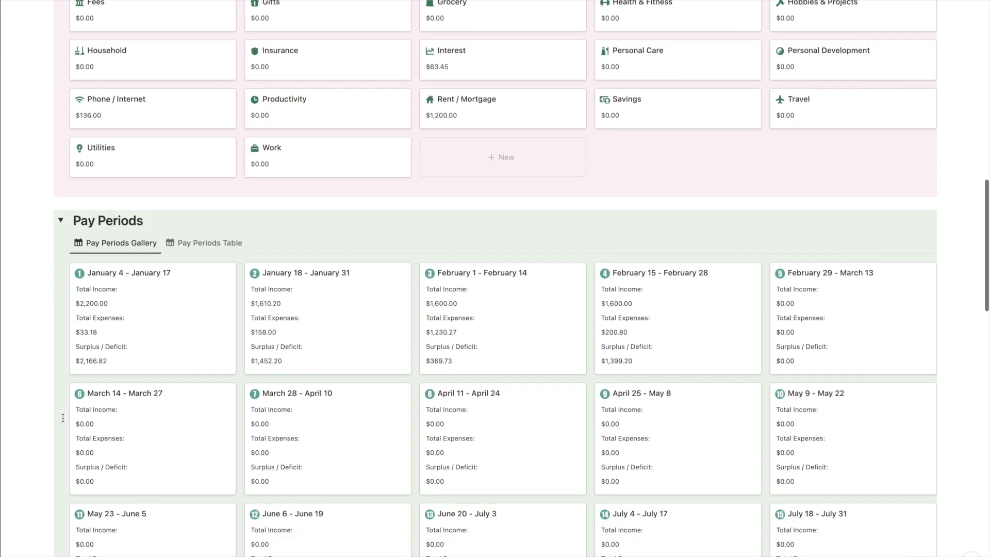
scroll(63, 418, down, 2)
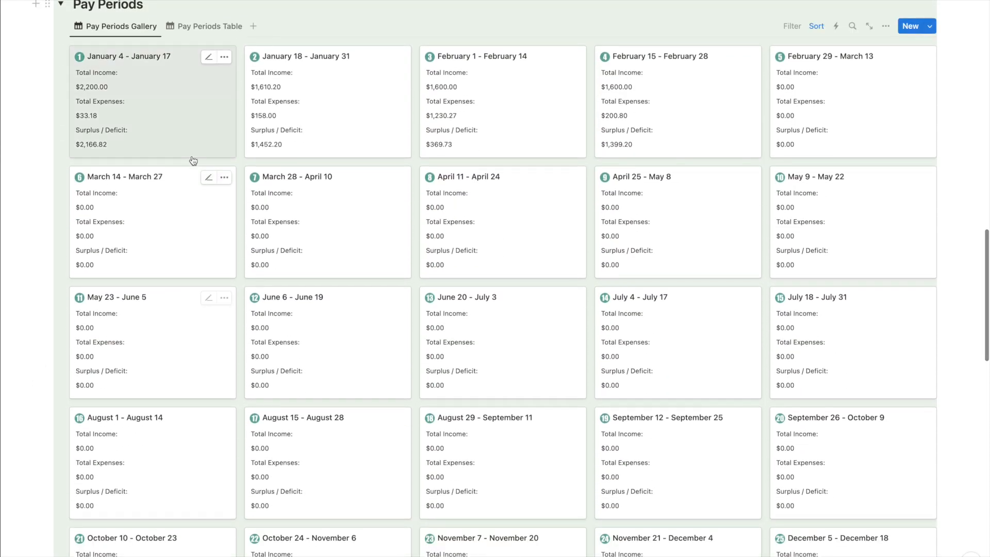
click(171, 114)
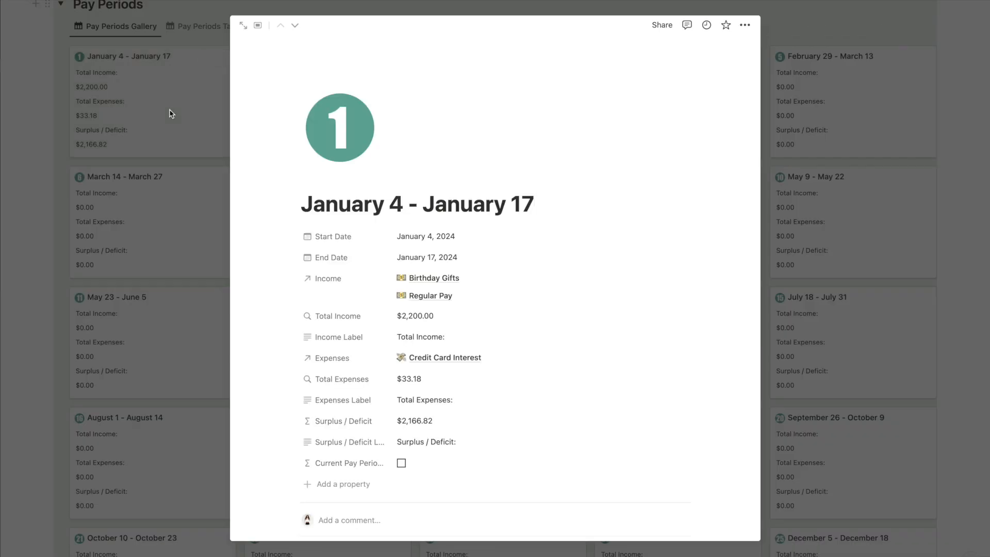
Review the date, income, expense and label properties of the January 4 - January 17 pay period, then close it
scroll(665, 141, down, 1)
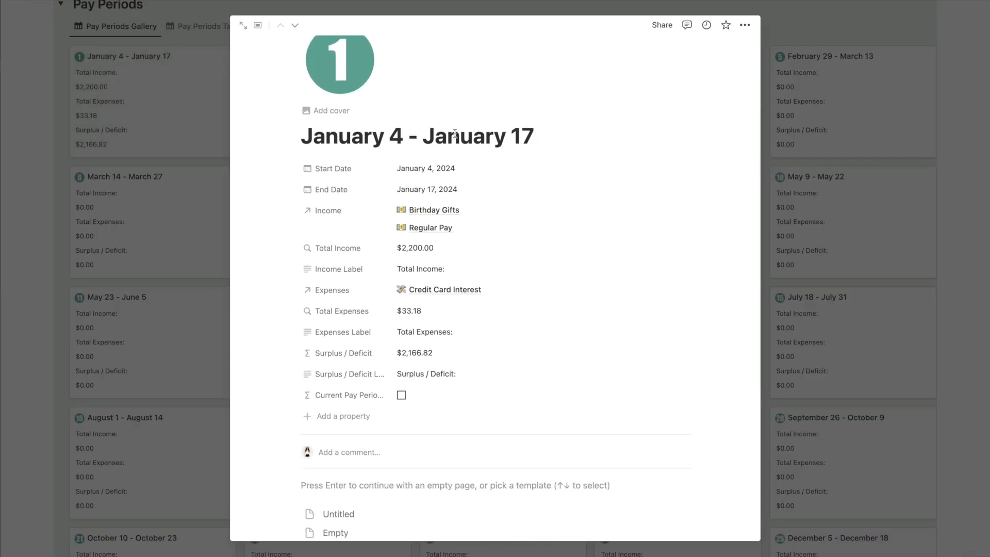
click(552, 138)
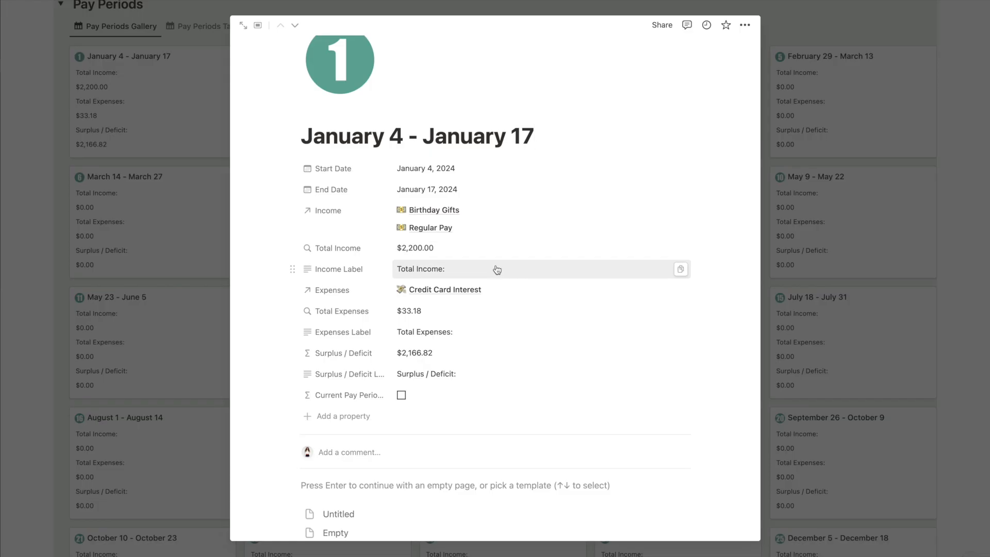
click(214, 136)
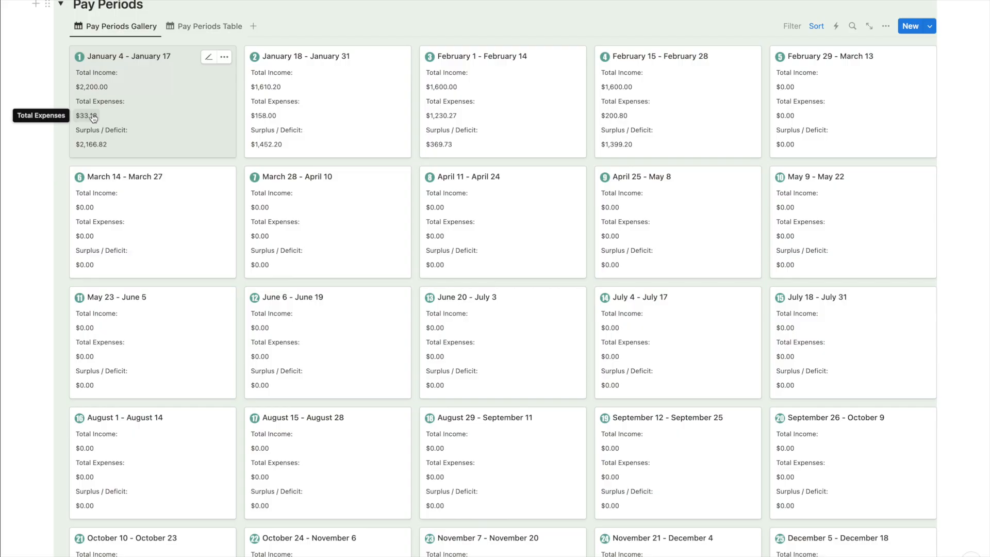
Reopen the January 4 - January 17 pay period and inspect its Surplus / Deficit formula
click(184, 107)
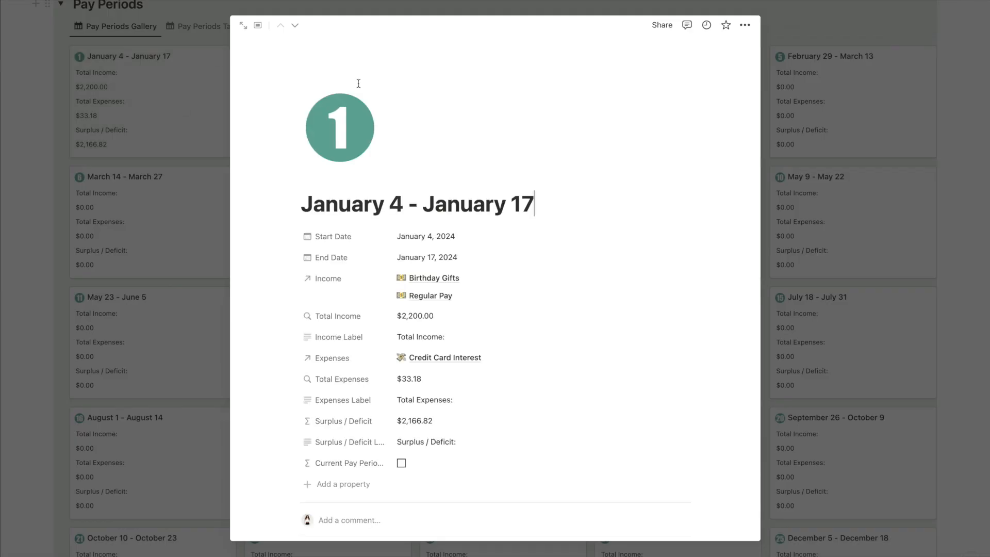
scroll(562, 256, down, 2)
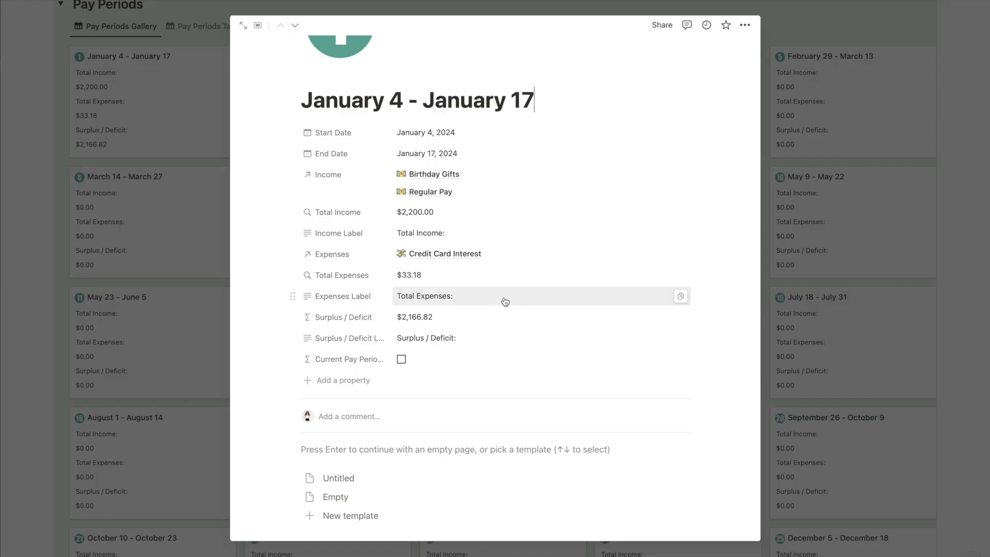
click(511, 317)
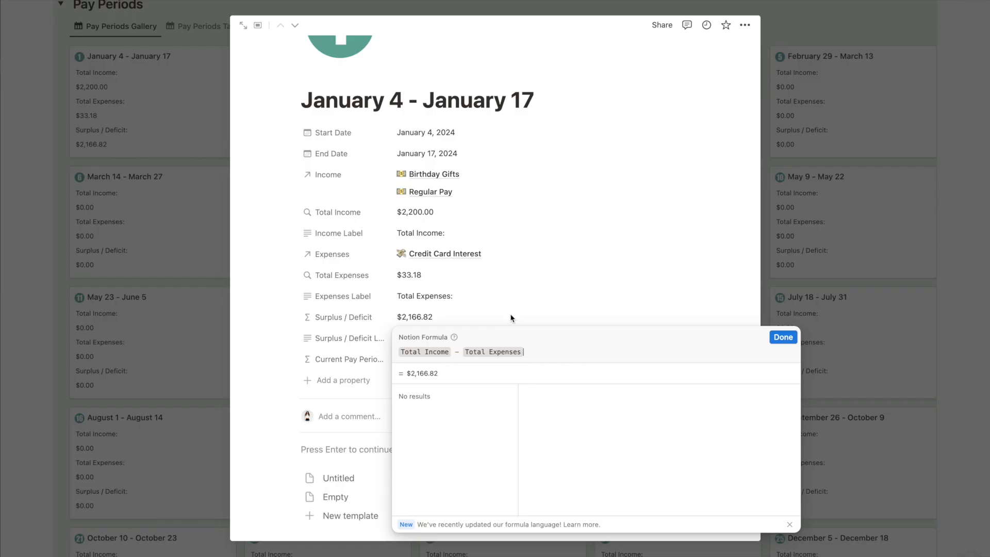
click(540, 316)
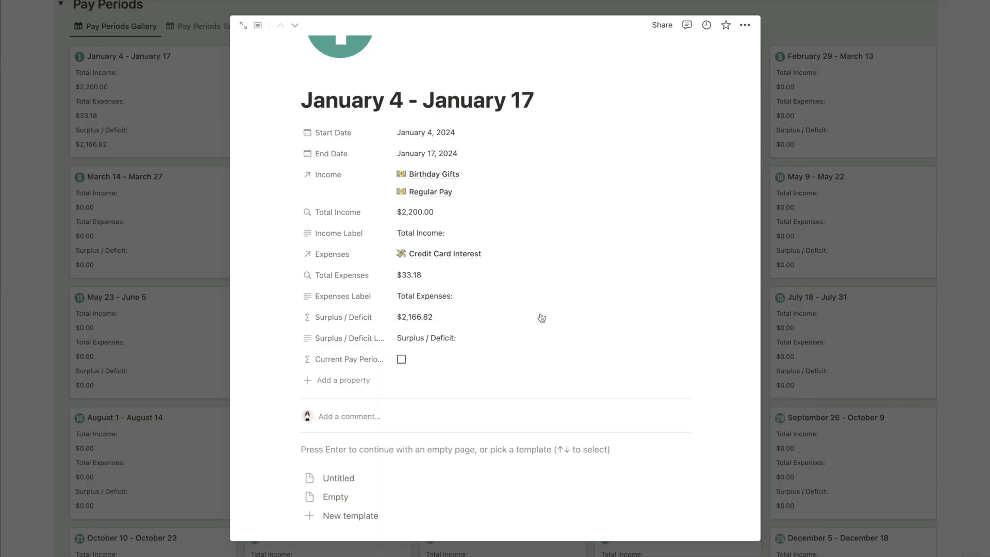
Inspect the January 4 - January 17 pay period's Current Pay Period formula, then close the page and collapse the Pay Periods section
click(491, 361)
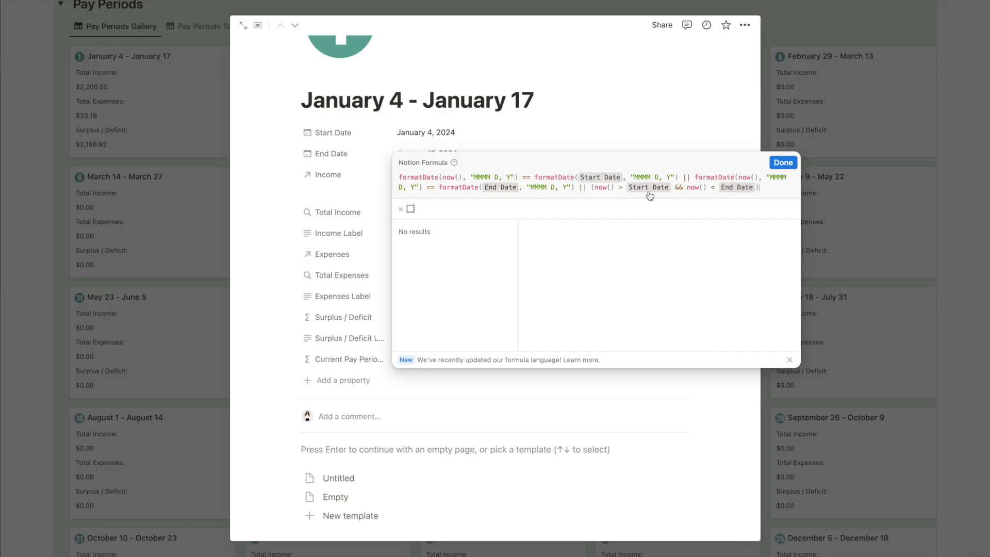
click(701, 118)
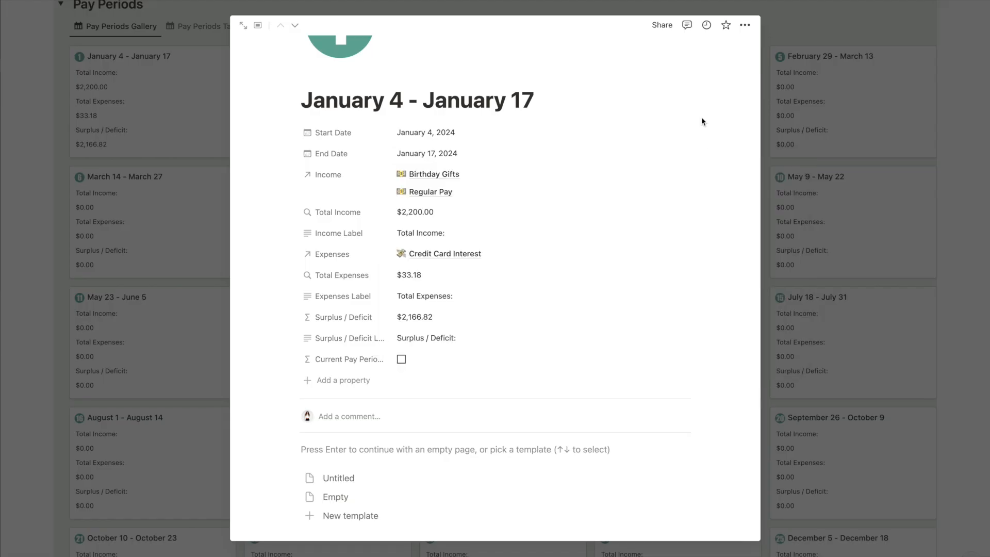
click(263, 11)
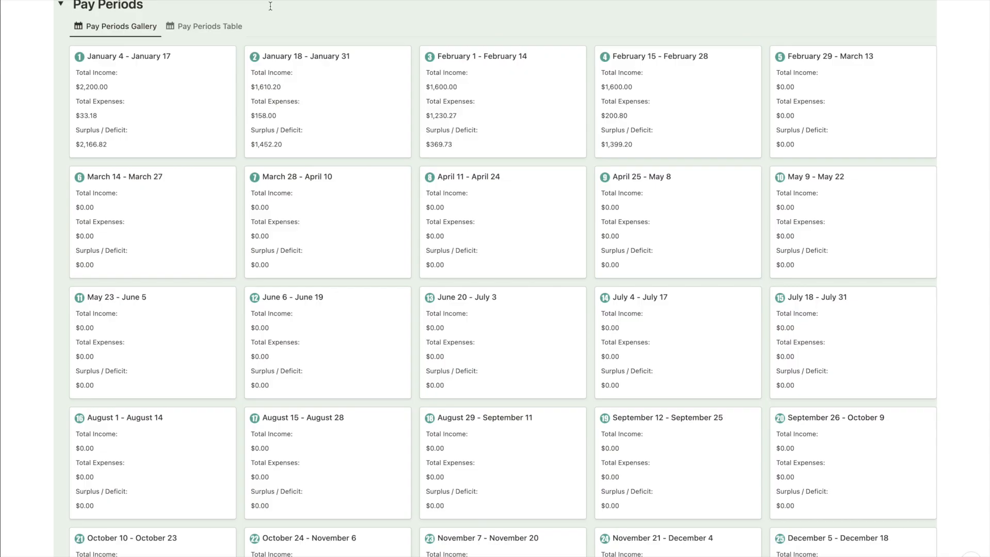
click(61, 5)
Expand the Months section and review the date, income, expense and label properties of January 2024
click(61, 38)
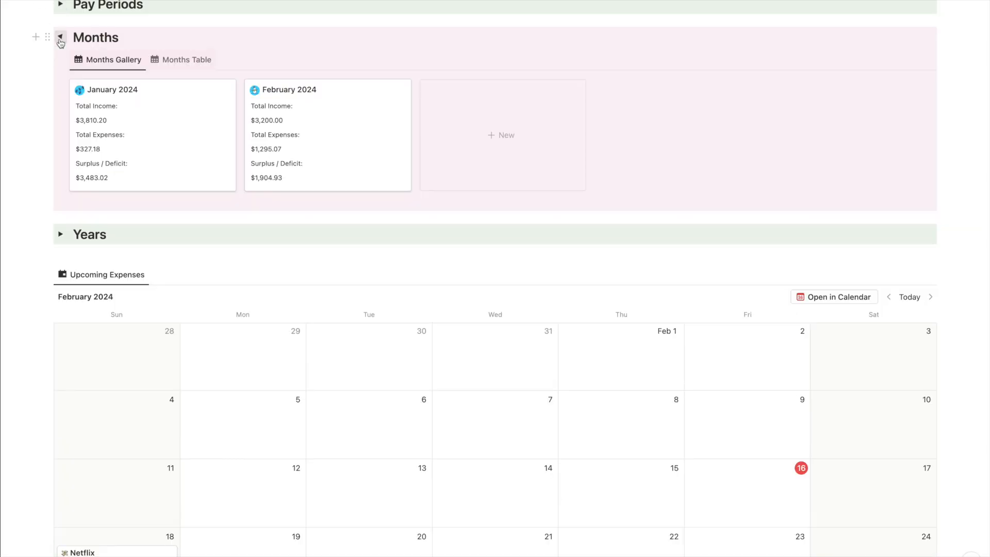
click(172, 139)
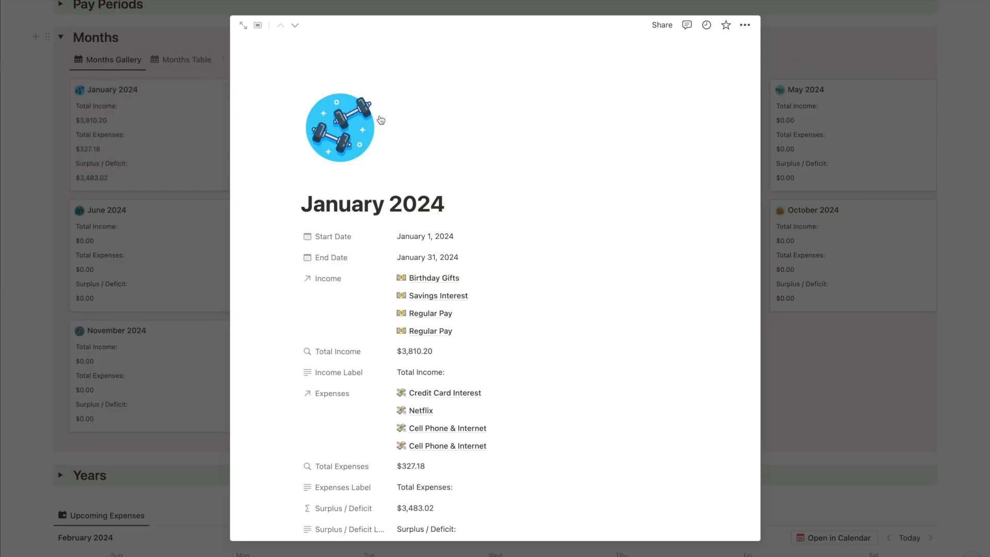
scroll(381, 120, down, 2)
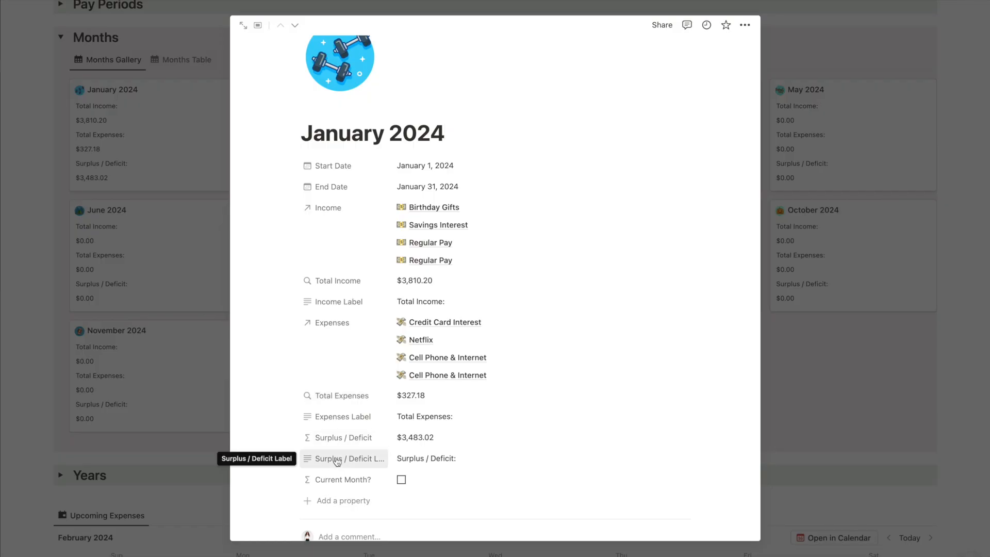
scroll(639, 376, down, 3)
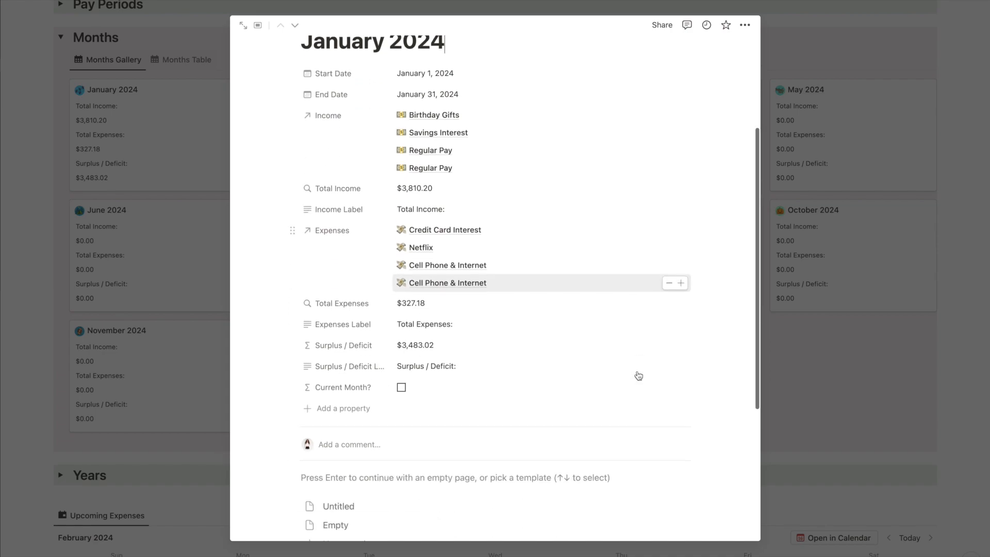
Inspect January 2024's Current Month? formula, then close the month's page
click(516, 392)
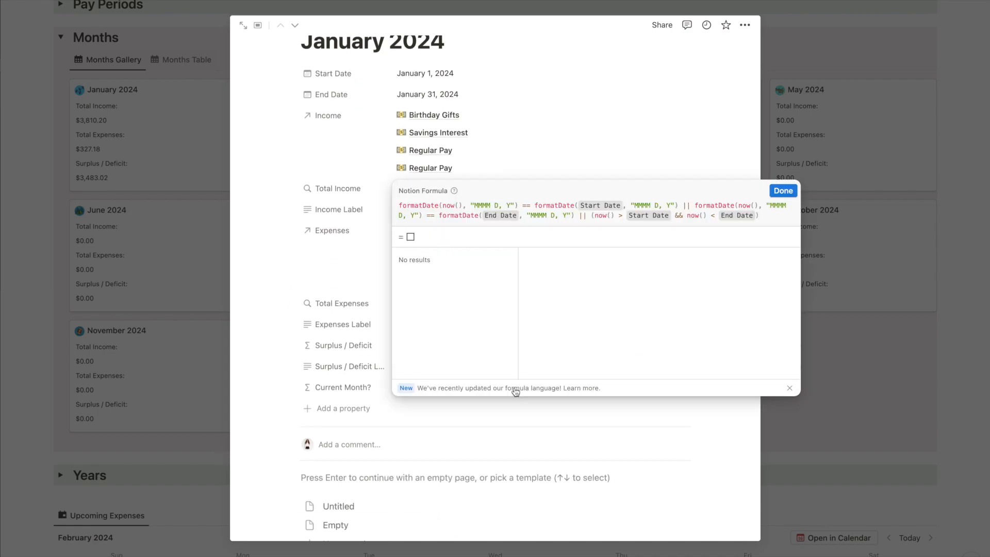
click(562, 129)
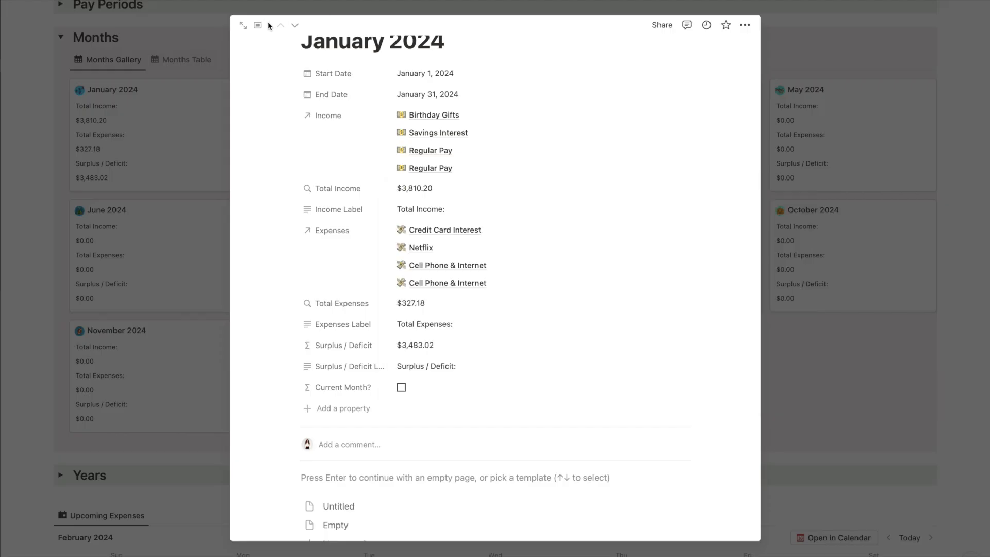
click(215, 50)
Expand the Years section and review the properties of the 2024 entry
scroll(194, 366, down, 2)
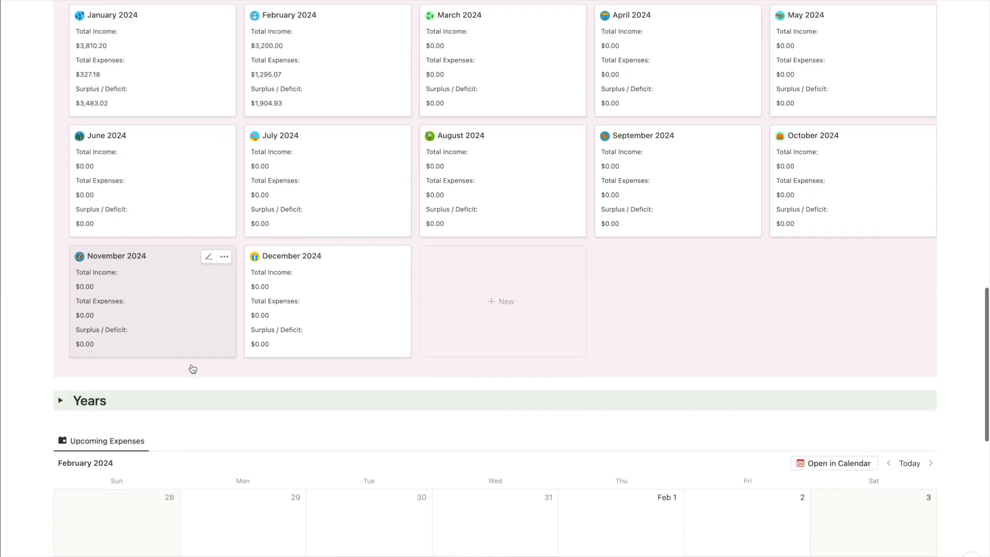
click(62, 402)
scroll(155, 362, down, 2)
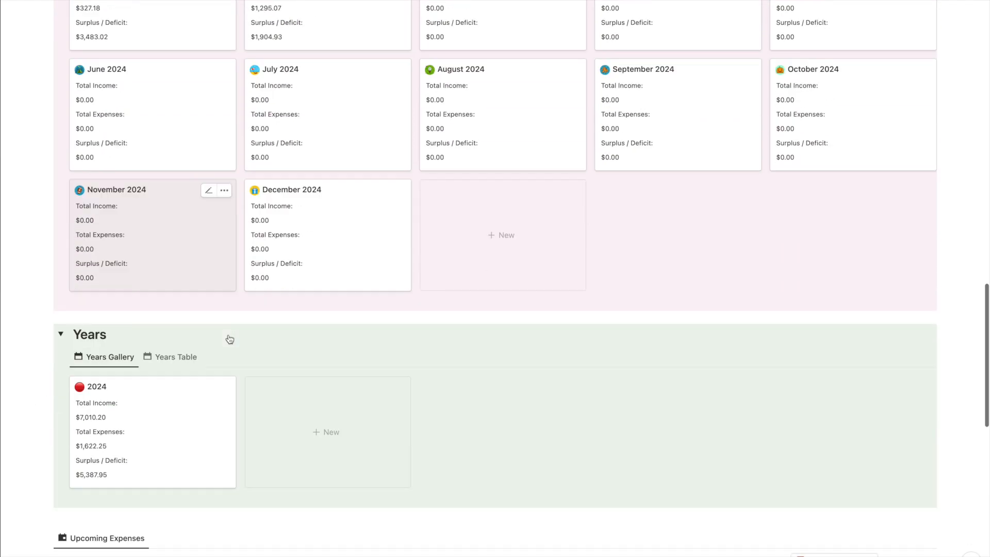
click(175, 420)
scroll(542, 463, down, 3)
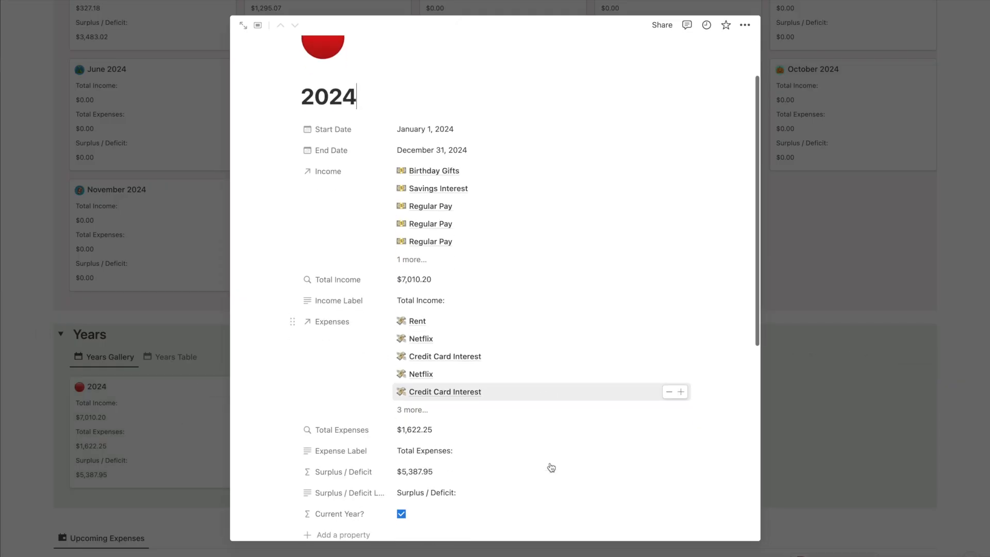
Inspect the 2024 entry's Current Year? formula, then close it and return to the dashboard's Financial Overview with nothing selected
click(505, 509)
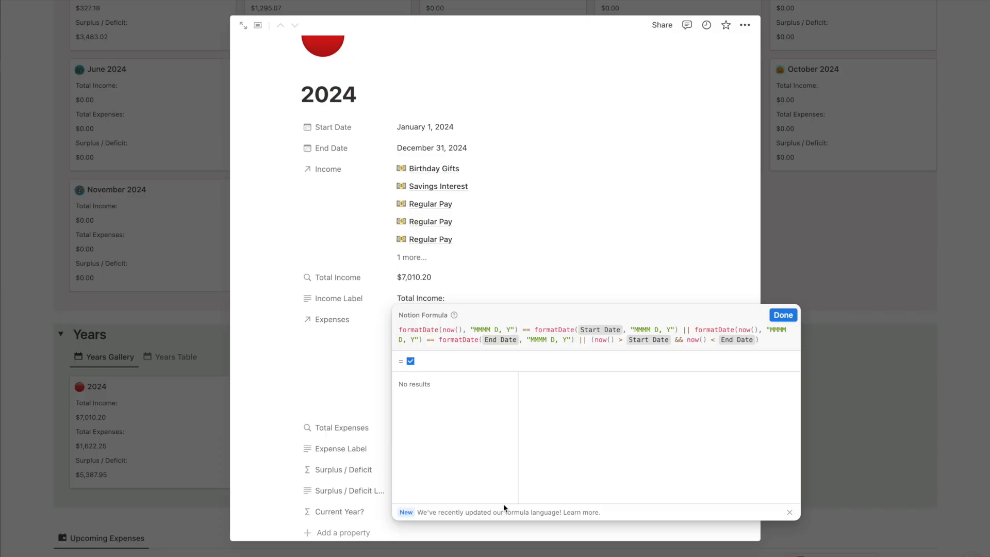
click(784, 316)
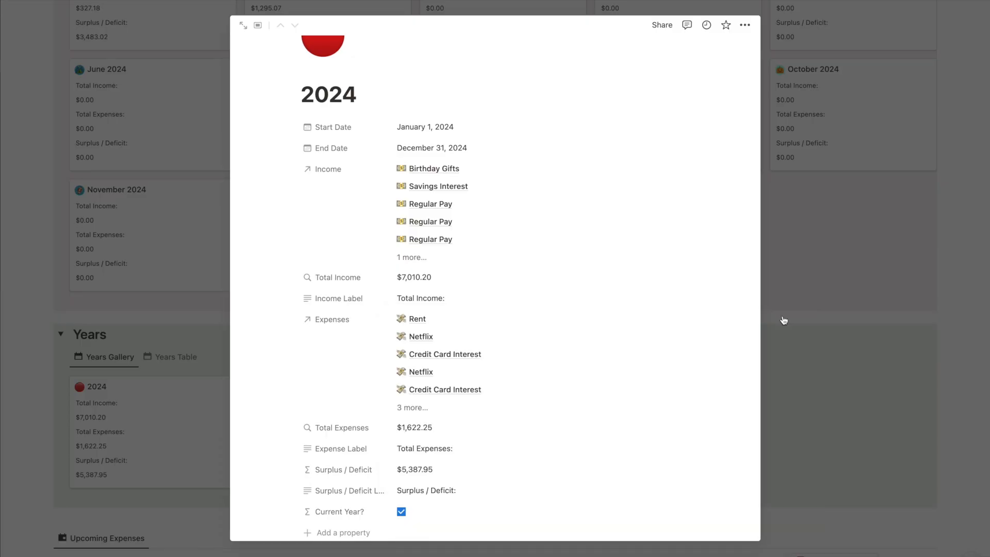
click(966, 313)
scroll(967, 313, up, 20)
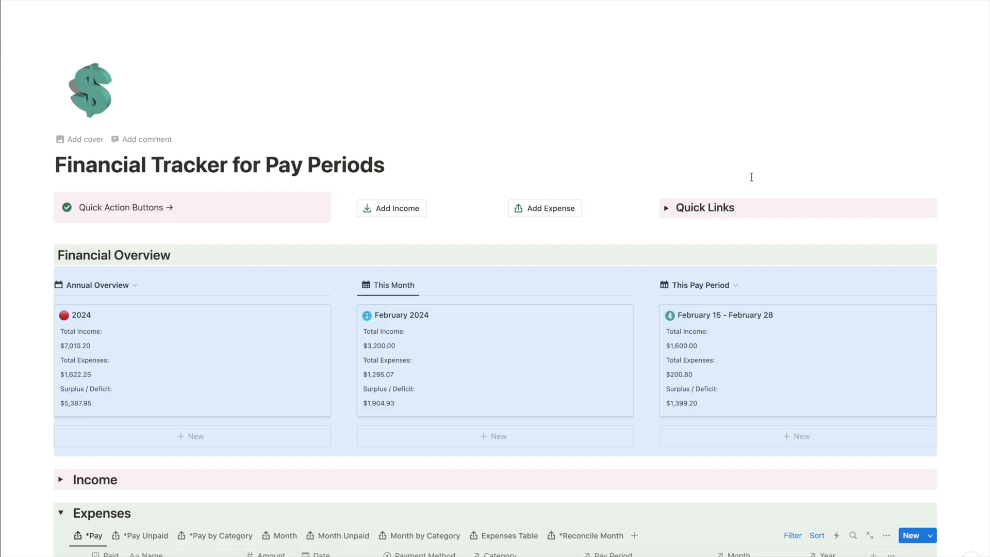
click(954, 264)
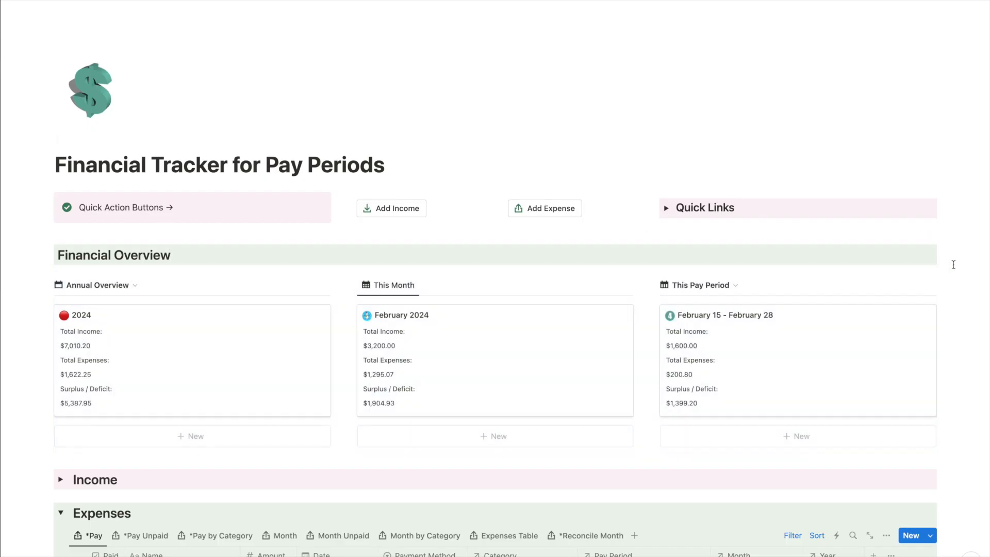